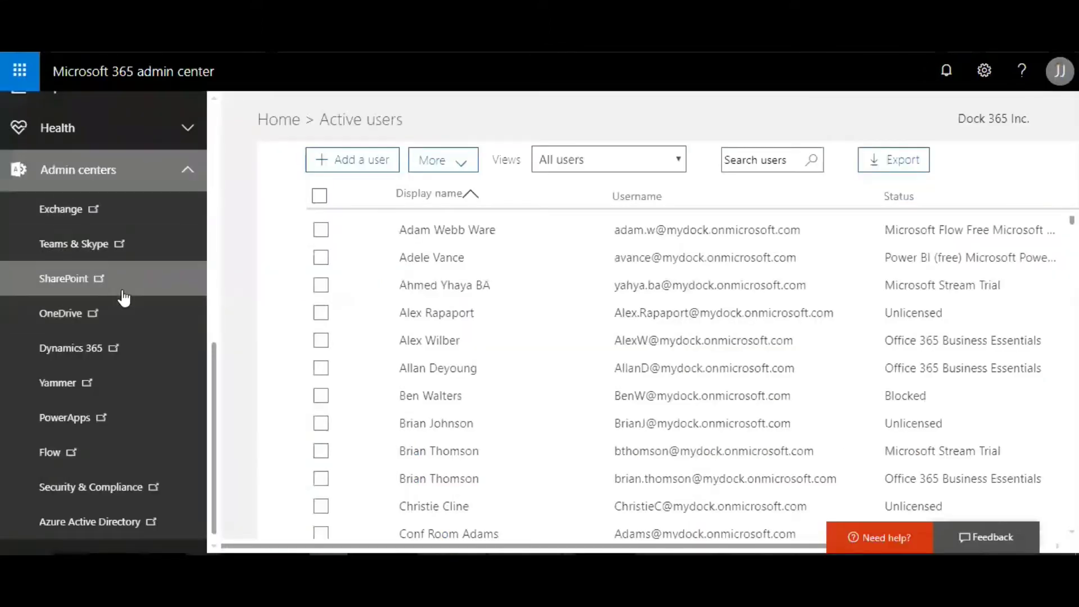
# Go from the Microsoft 365 admin center to the SharePoint admin center under Admin centers.
pyautogui.scroll(1, 146, 298)
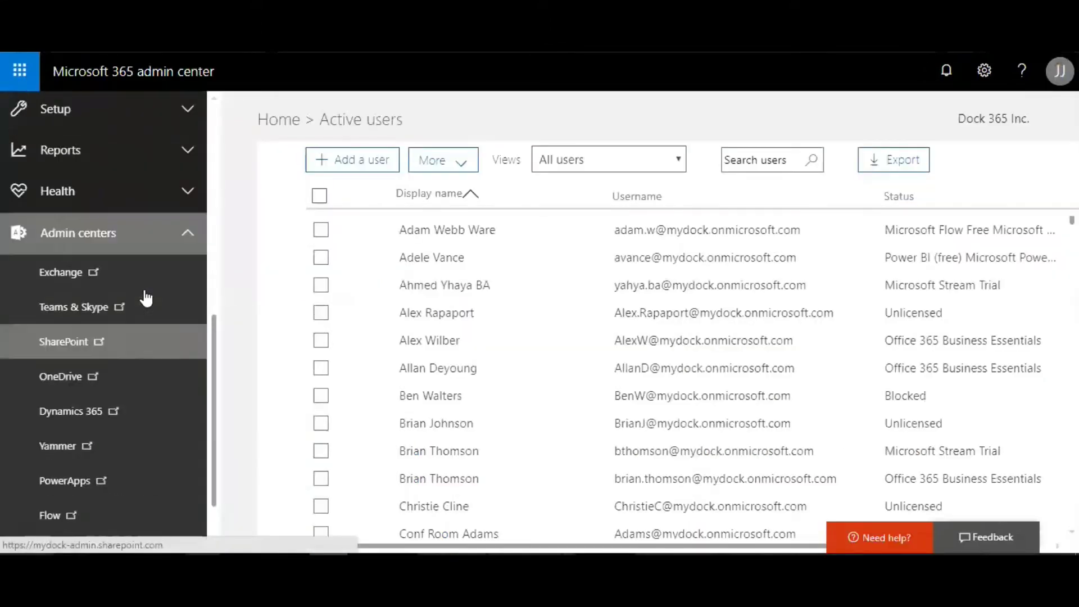
pyautogui.scroll(5, 147, 298)
pyautogui.click(23, 76)
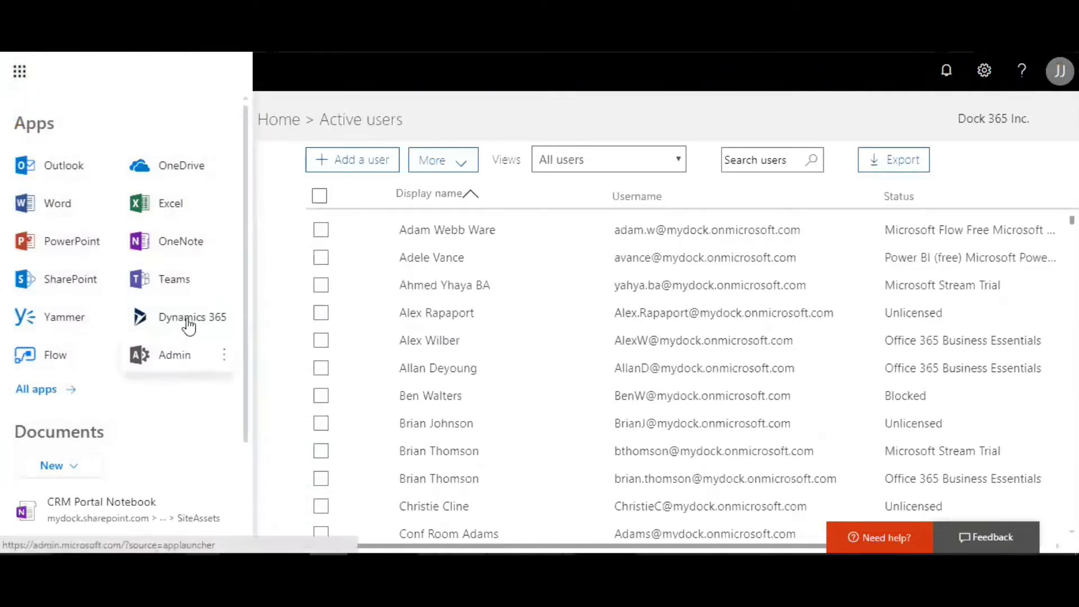
pyautogui.click(19, 71)
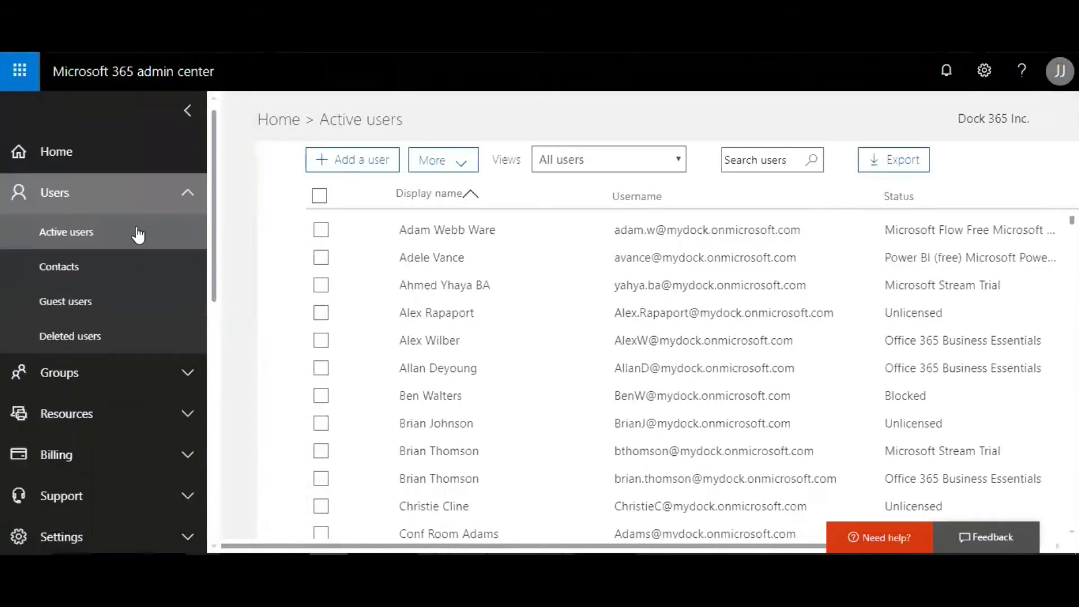
pyautogui.scroll(-7, 145, 450)
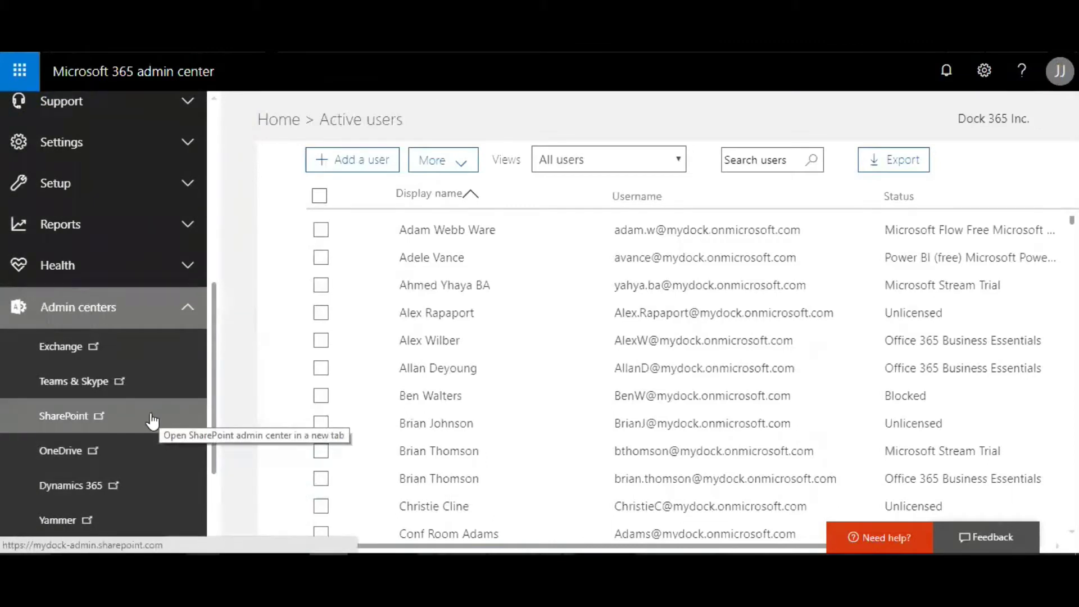
pyautogui.click(86, 430)
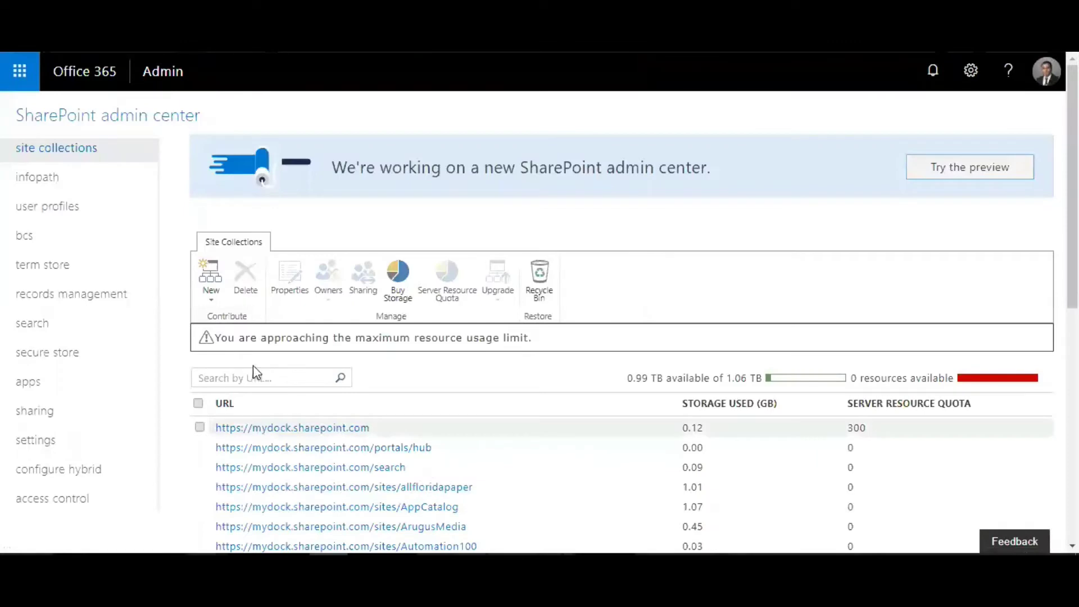
pyautogui.scroll(-3, 253, 365)
pyautogui.scroll(3, 428, 274)
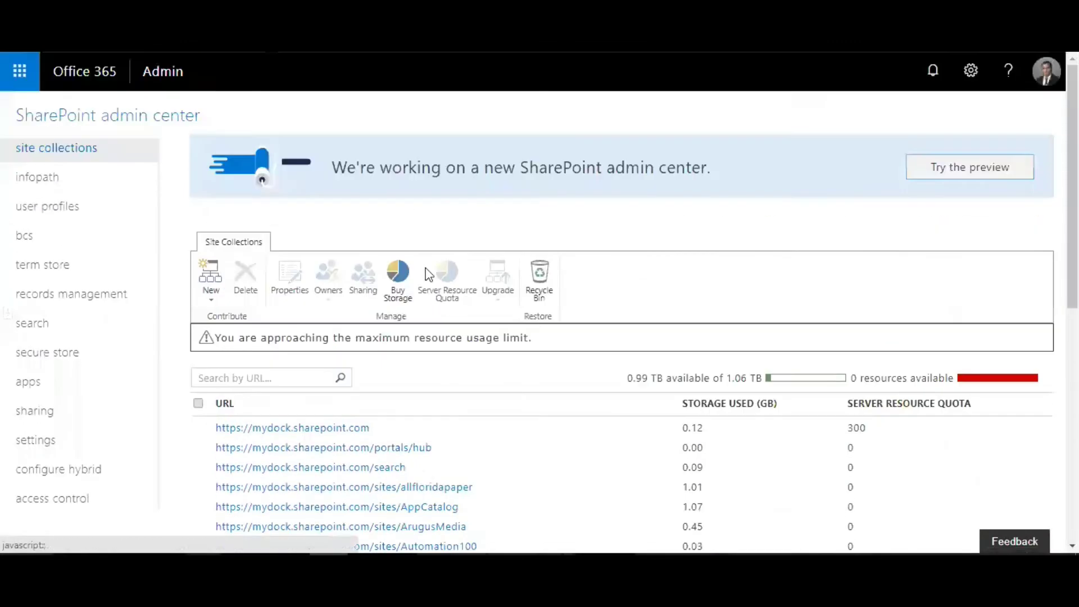
pyautogui.scroll(-2, 376, 378)
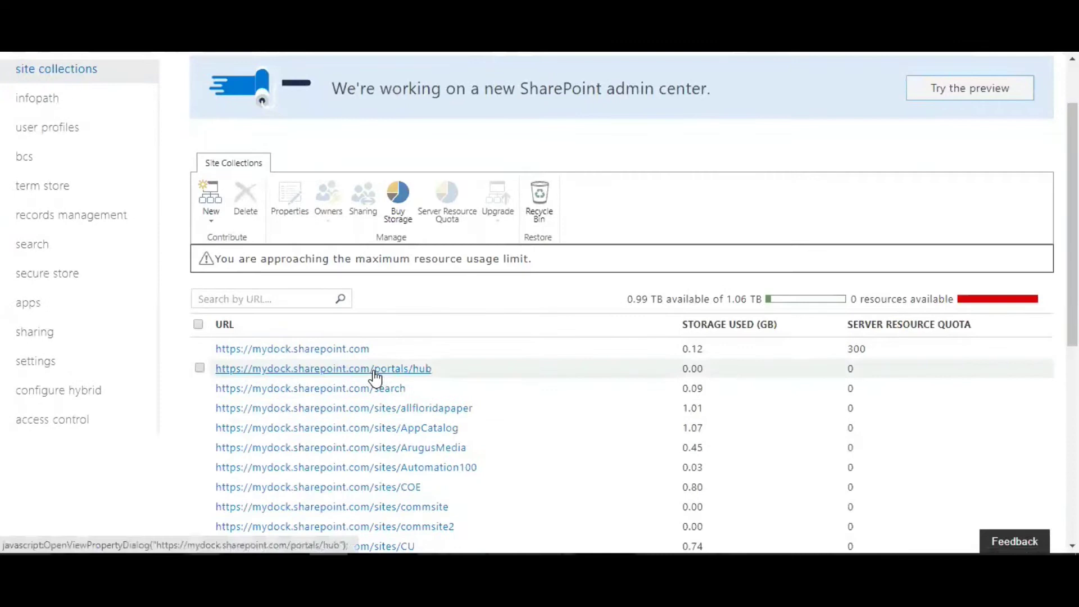
pyautogui.click(201, 350)
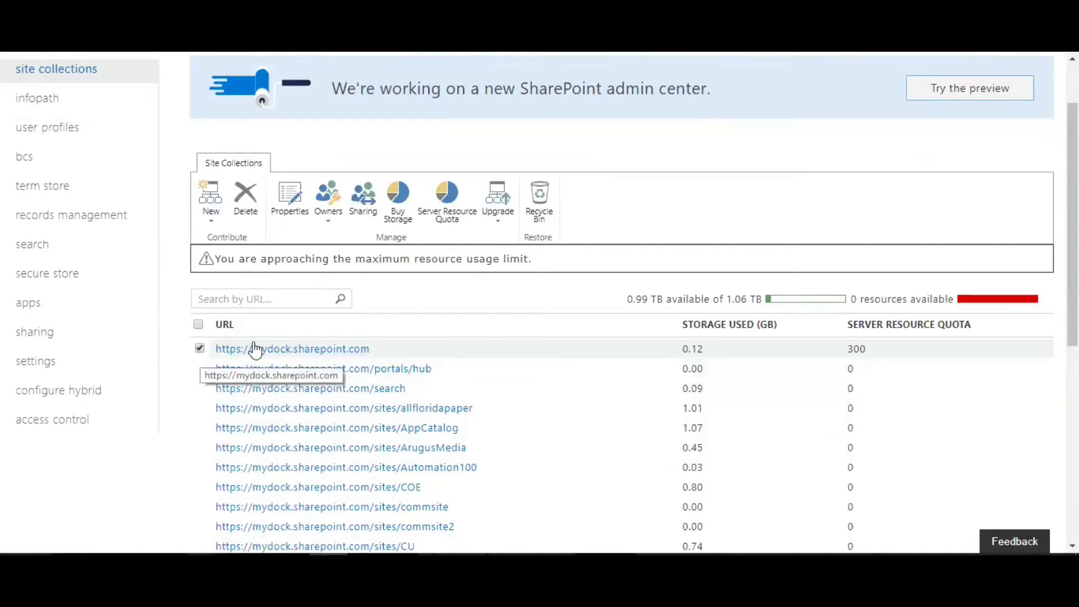
pyautogui.click(327, 209)
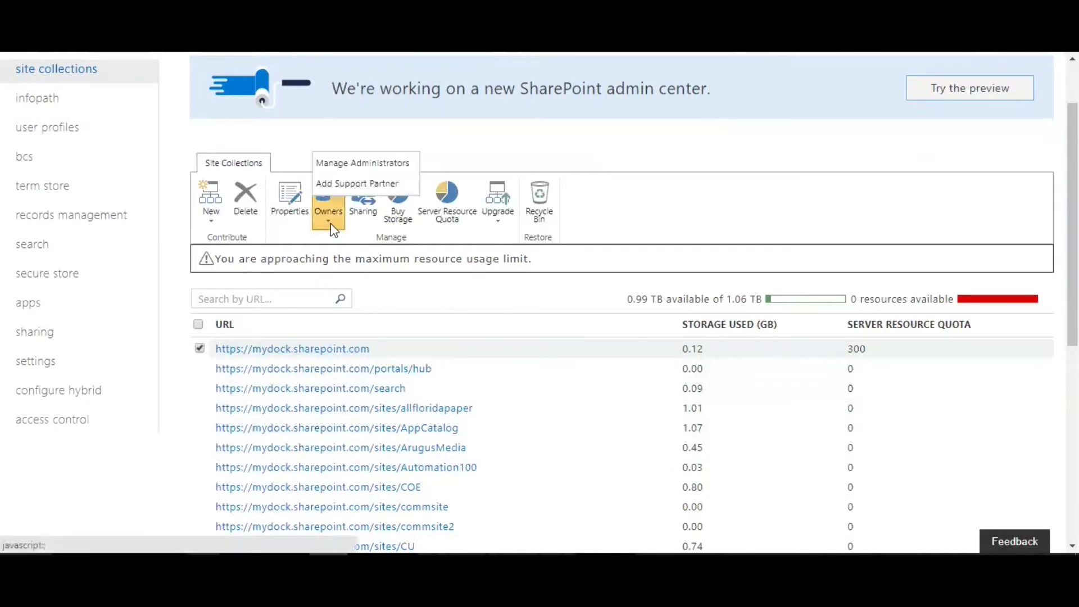
# Review the root site's primary and additional site collection administrators, then cancel without changes.
pyautogui.click(393, 167)
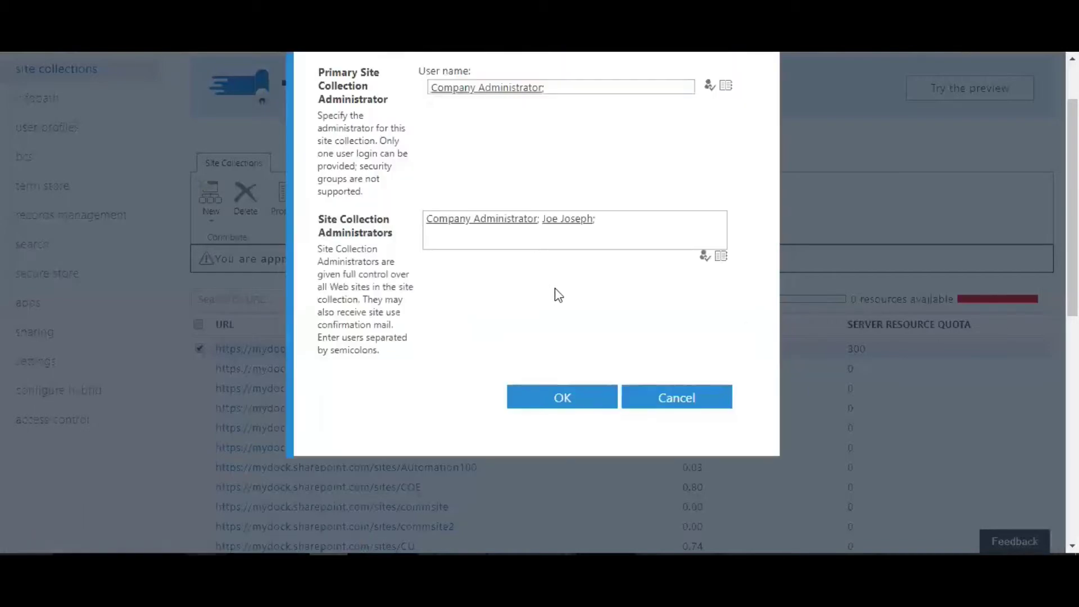
pyautogui.scroll(2, 549, 312)
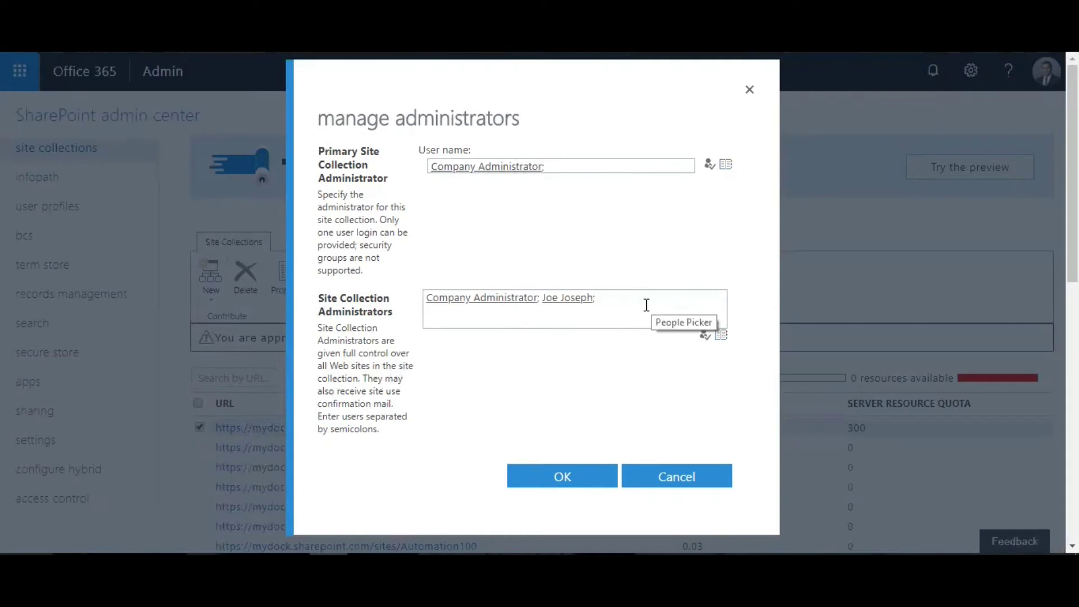
pyautogui.click(668, 481)
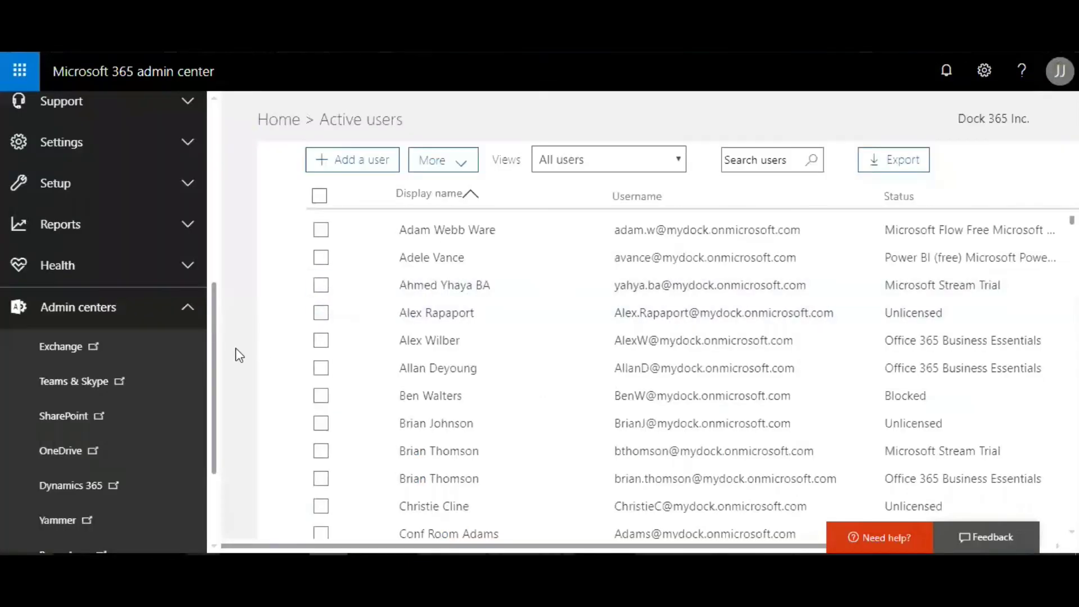
# Open the second active user's details pane showing licenses, groups, sign-in status and roles.
pyautogui.scroll(7, 166, 376)
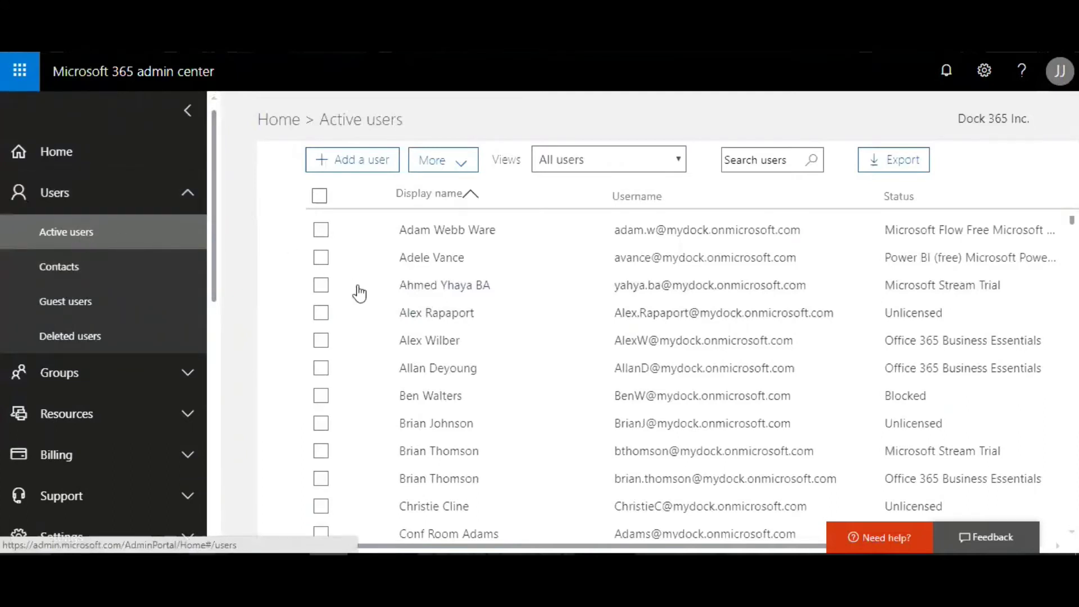
pyautogui.click(322, 258)
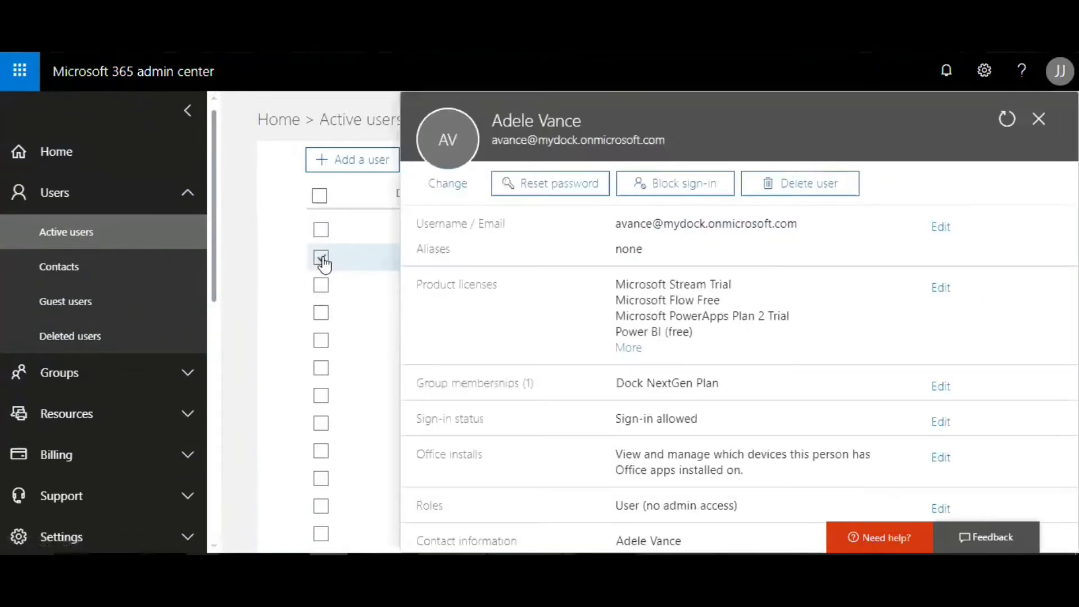
pyautogui.scroll(-5, 775, 350)
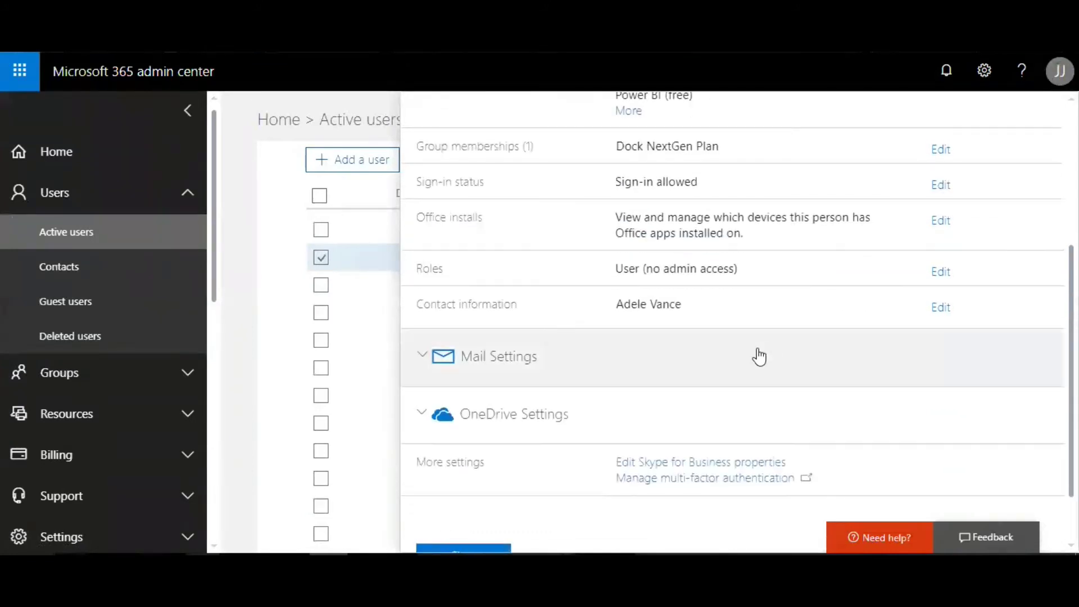
# Edit the user's roles and select Global administrator.
pyautogui.click(940, 274)
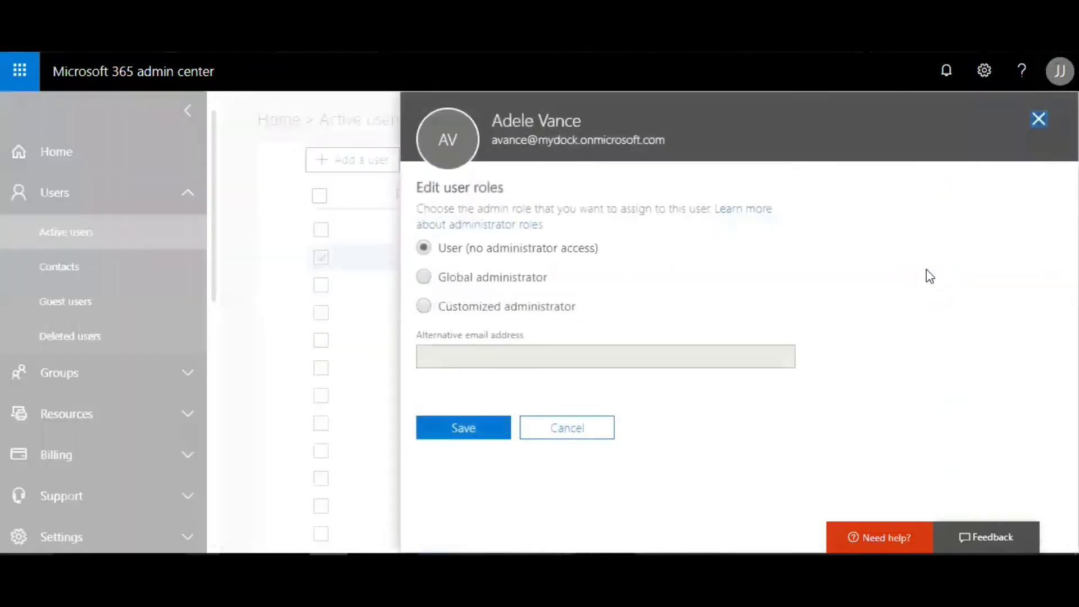
pyautogui.click(459, 278)
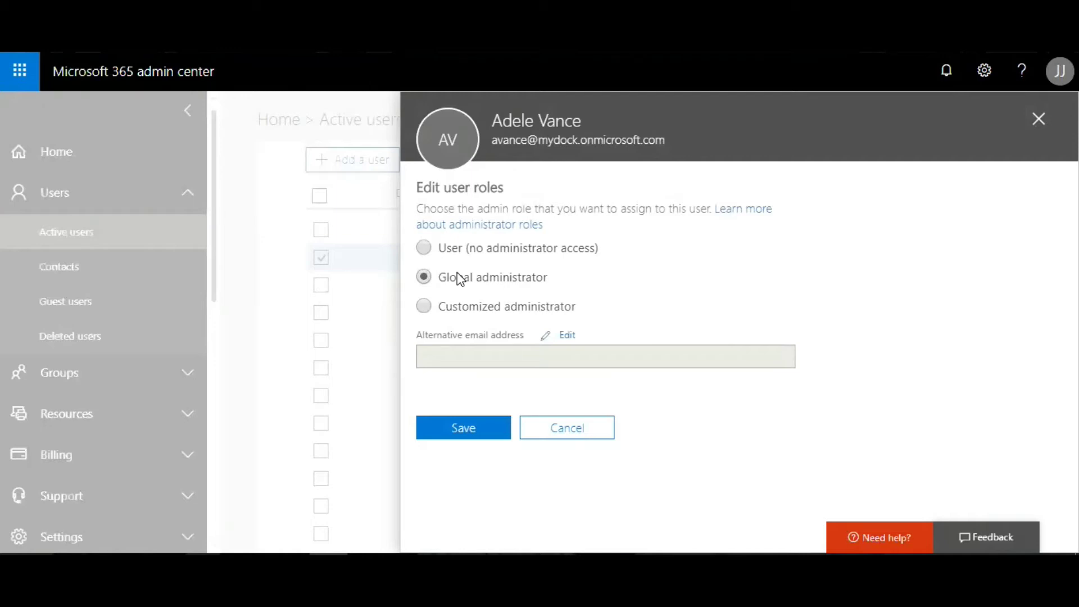
# Switch to Customized administrator and tick the SharePoint administrator role.
pyautogui.click(482, 308)
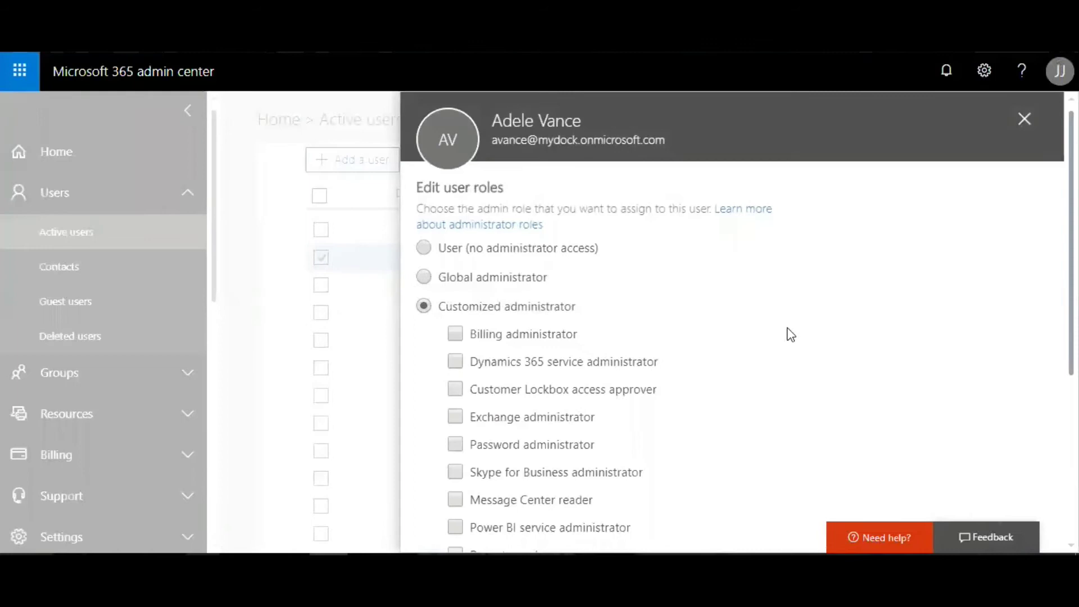
pyautogui.scroll(-4, 785, 332)
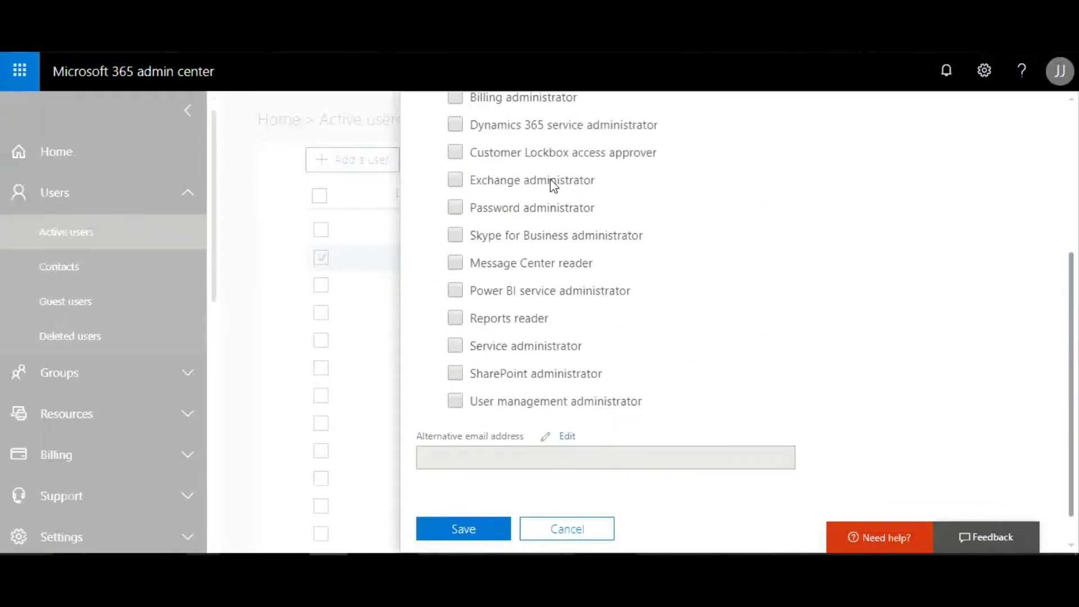
pyautogui.scroll(3, 548, 213)
pyautogui.scroll(-3, 512, 386)
pyautogui.click(455, 372)
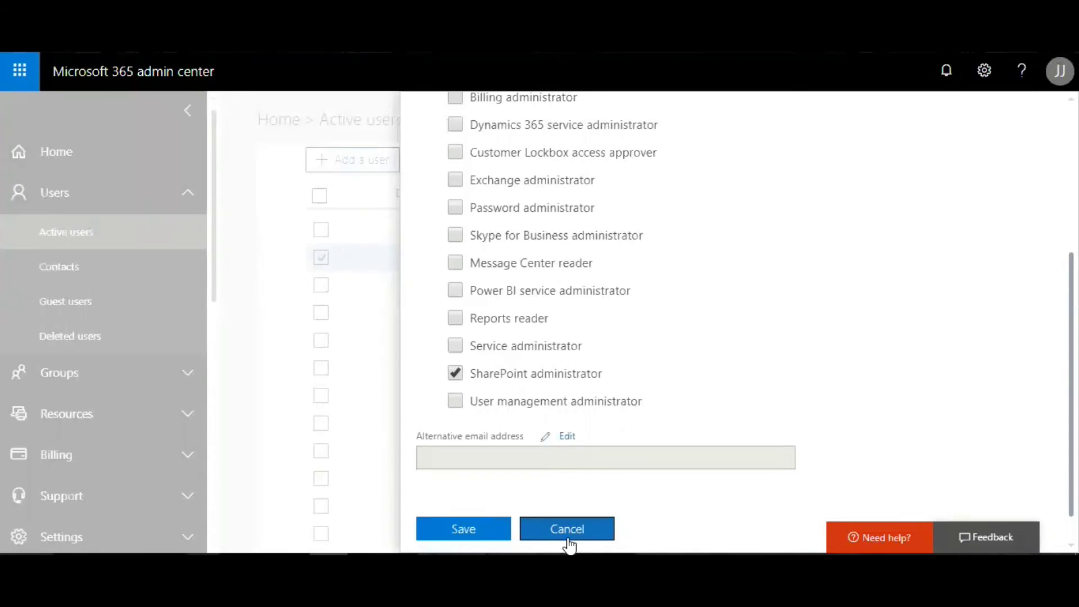
# Discard the role change and show the root site collection's Owners options.
pyautogui.click(567, 529)
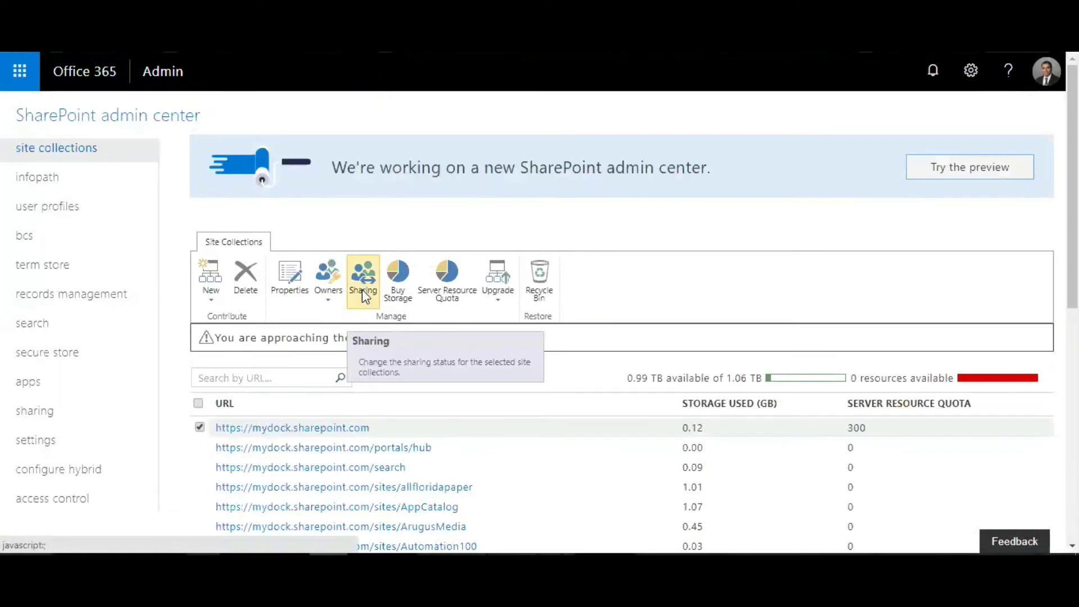
pyautogui.click(333, 307)
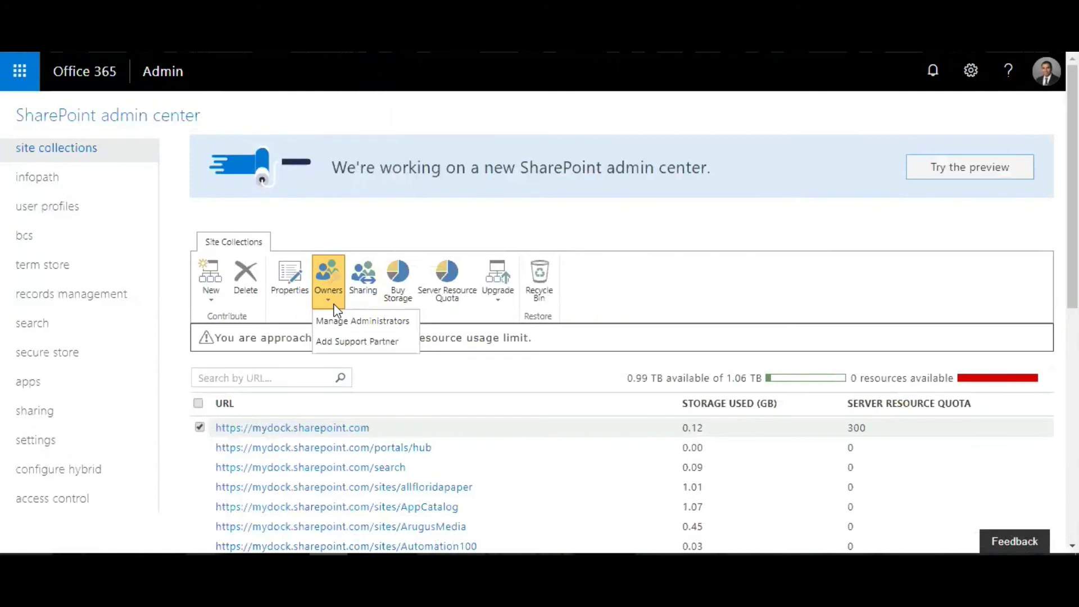
# Open the root site's Manage Administrators dialog and close it unchanged.
pyautogui.click(360, 320)
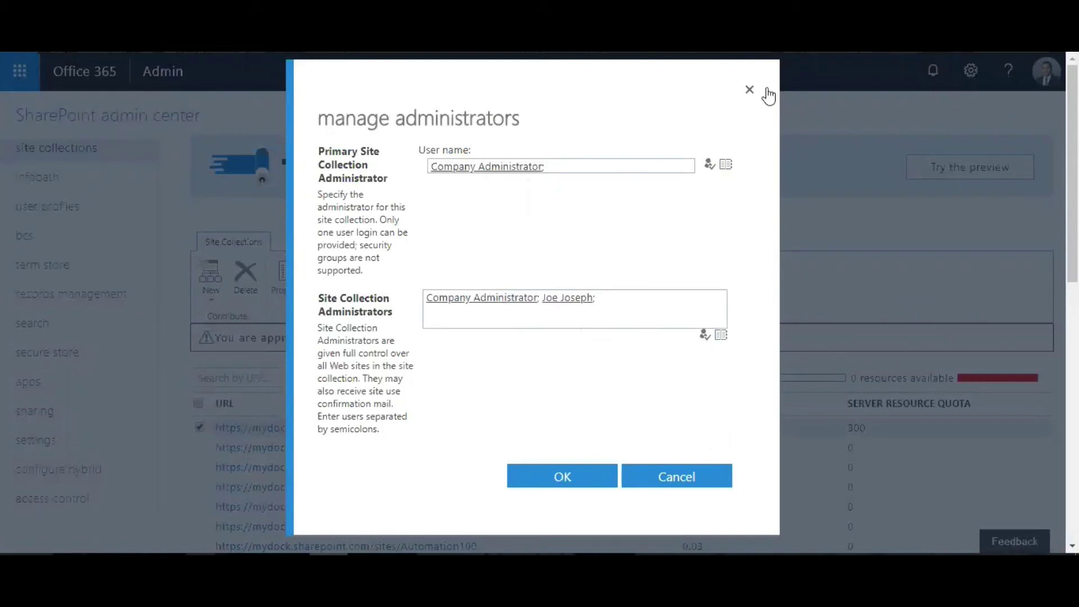
pyautogui.click(749, 93)
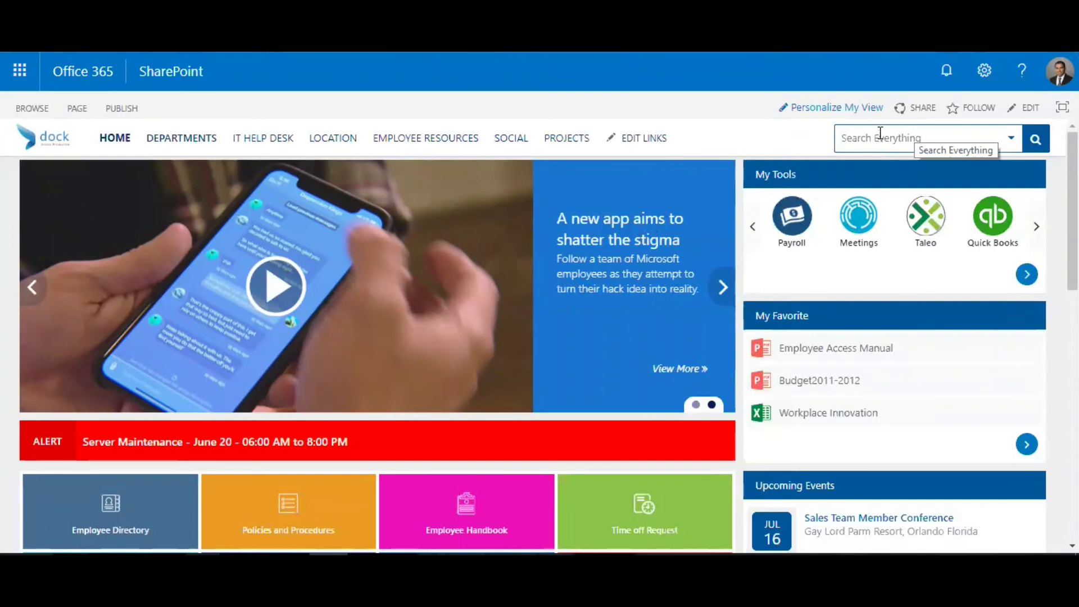
# Go to the root site's Site settings page from the gear menu.
pyautogui.click(984, 72)
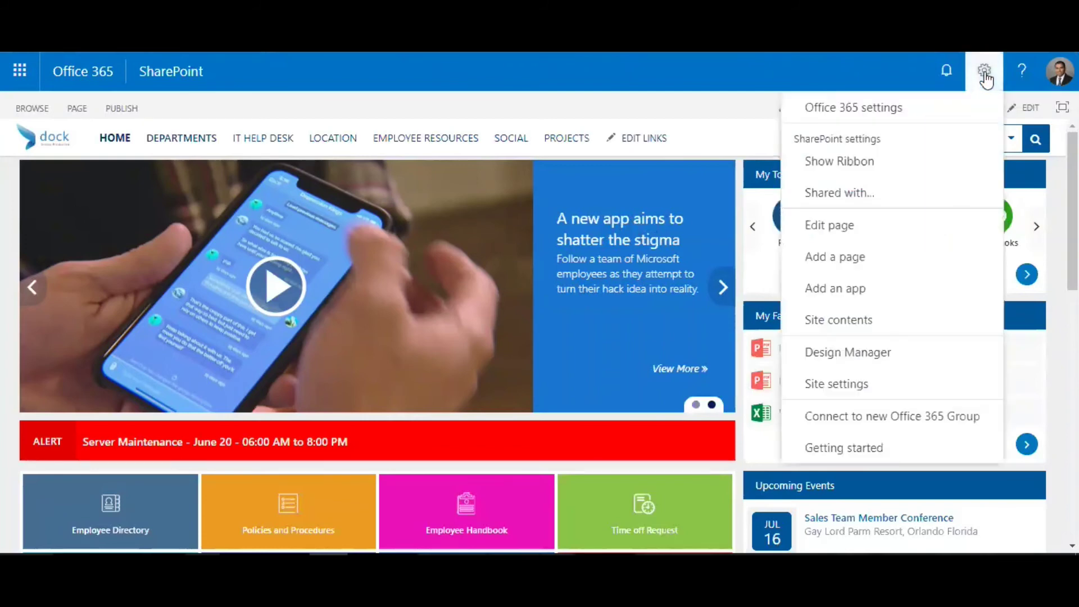
pyautogui.click(878, 386)
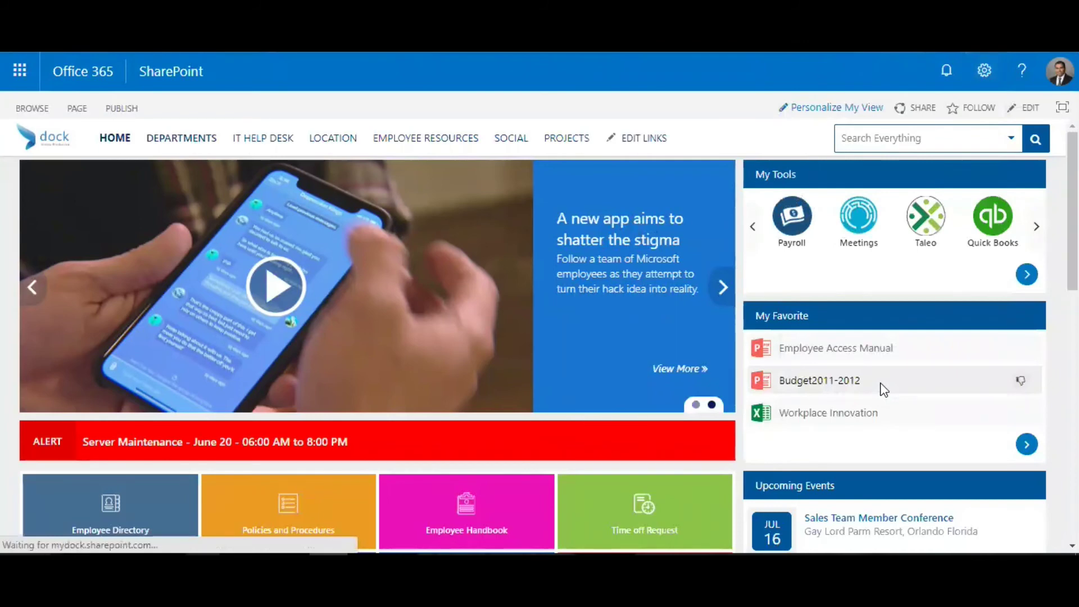